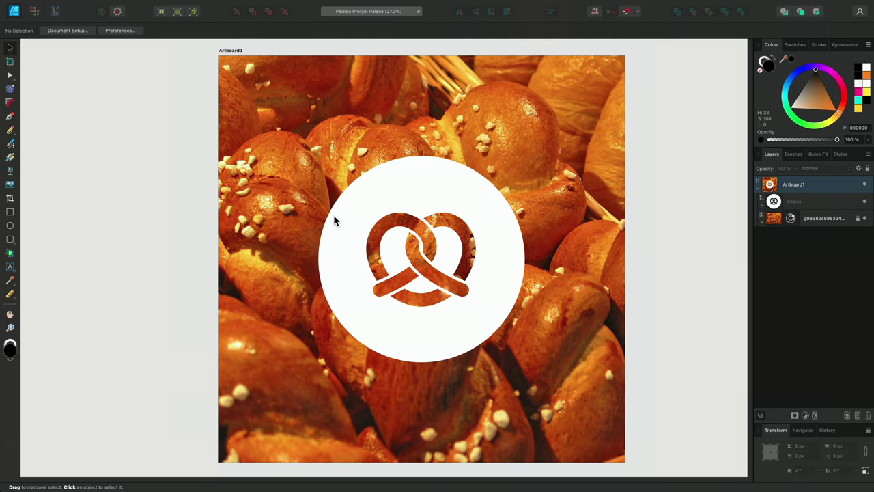
Step: Draw a 2901 px circle centred just inside the white disc, with no fill and a 0.8 pt black outline
{"action": "left_click", "coordinate": [10, 225]}
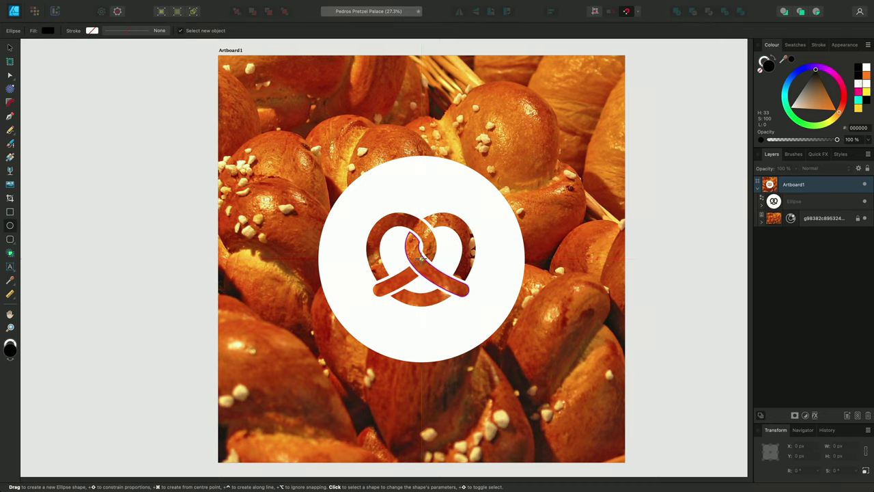
{"action": "left_click_drag", "start_coordinate": [422, 258], "coordinate": [511, 348]}
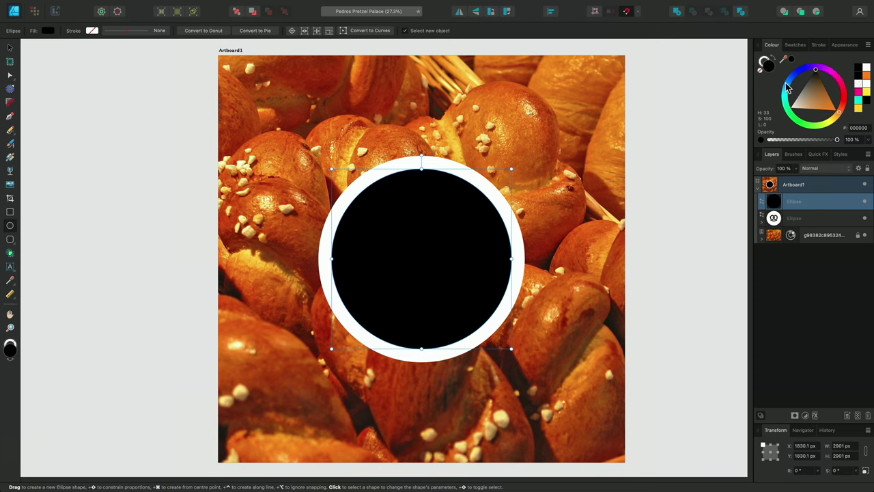
{"action": "left_click", "coordinate": [774, 57]}
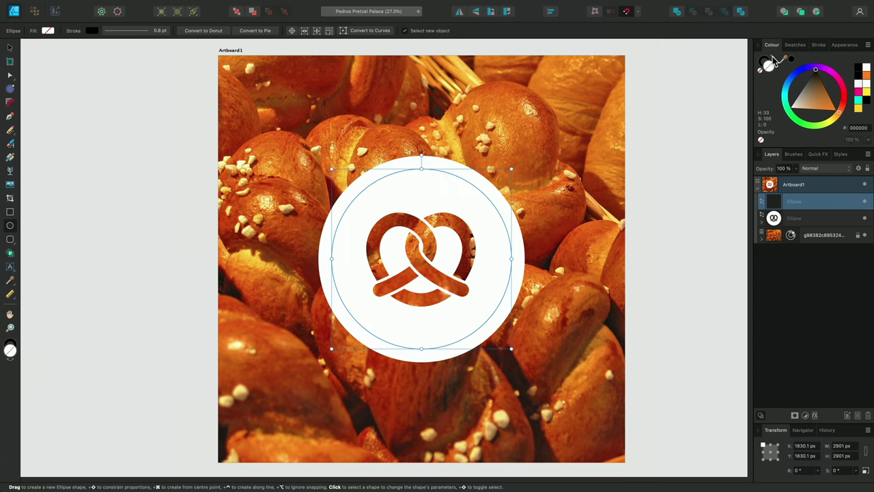
{"action": "key", "text": "v"}
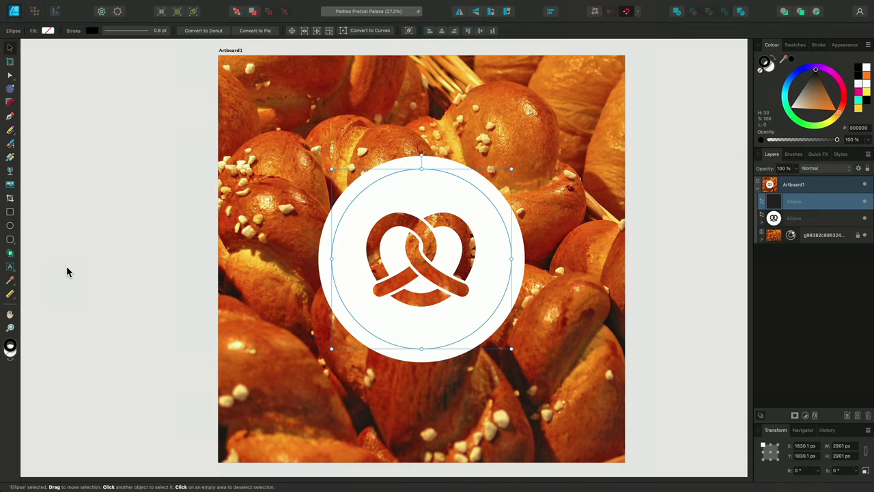
Step: Type PEDRO'S PRETZEL PALACE in capitals along the top edge of the inner circle
{"action": "left_click", "coordinate": [12, 267]}
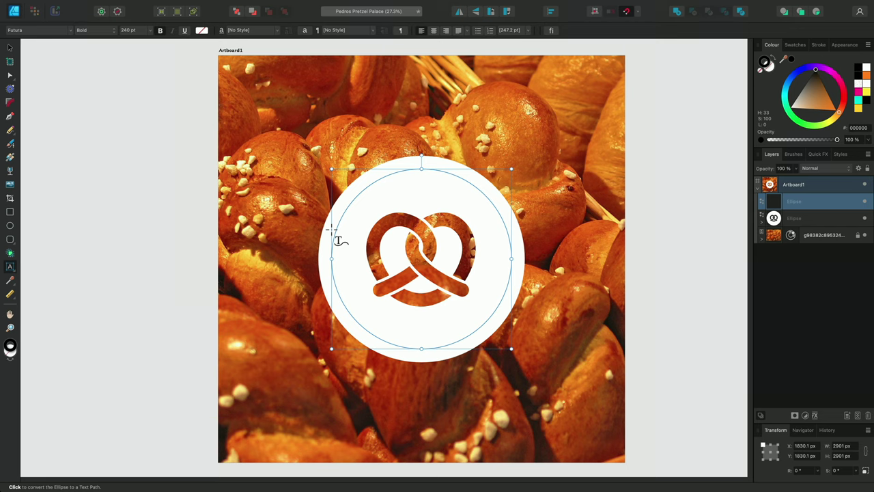
{"action": "left_click_drag", "start_coordinate": [332, 230], "coordinate": [333, 213]}
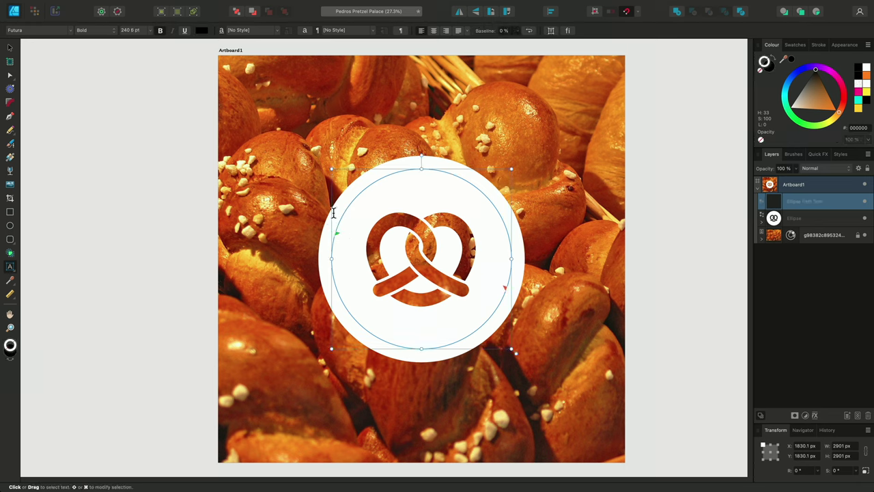
{"action": "key", "text": "Caps_Lock"}
{"action": "type", "text": "PEDR"}
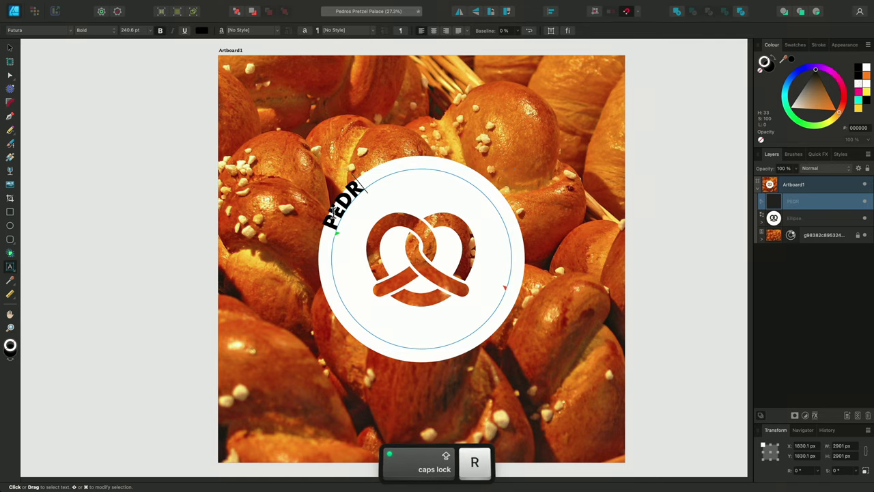
{"action": "type", "text": "O'S "}
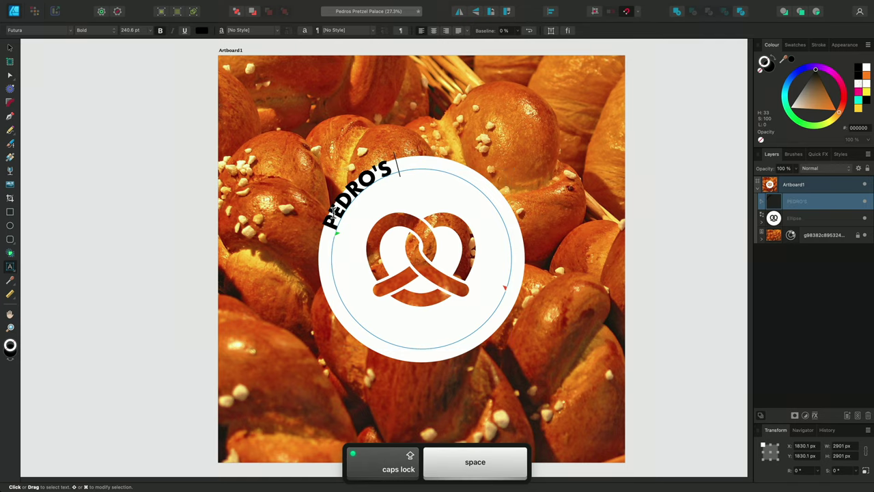
{"action": "type", "text": "PRETZEL"}
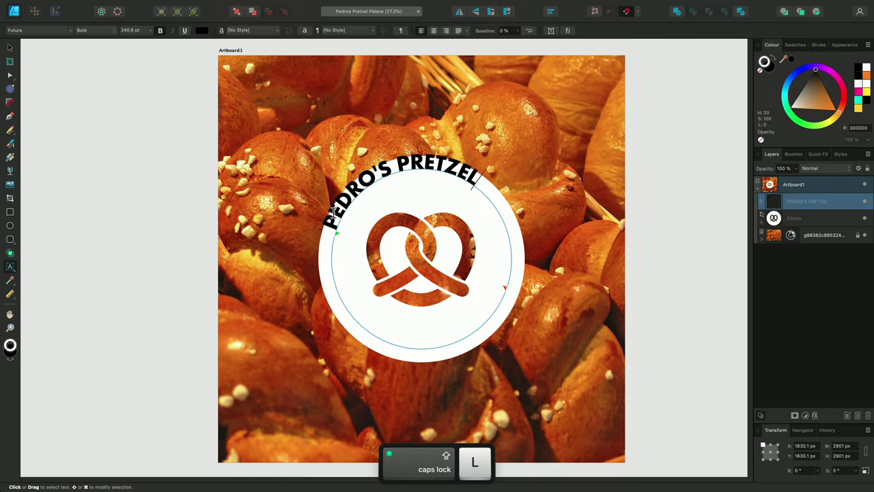
{"action": "type", "text": " PALACE"}
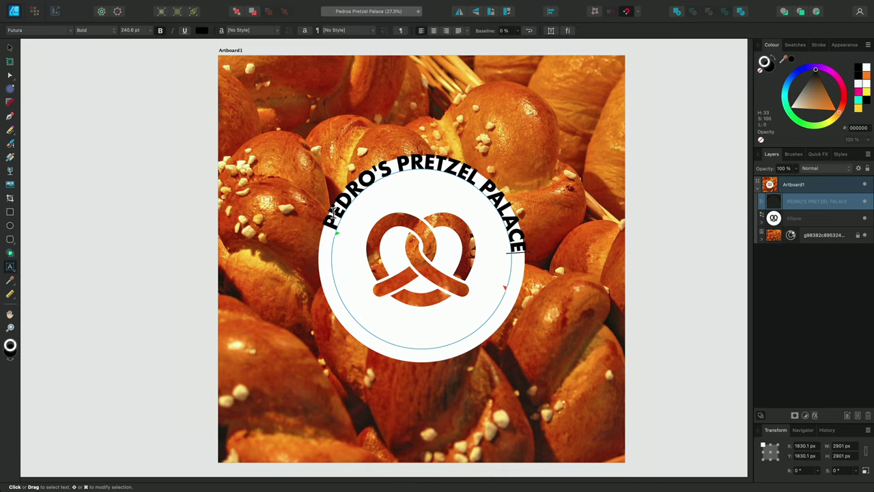
{"action": "key", "text": "Escape"}
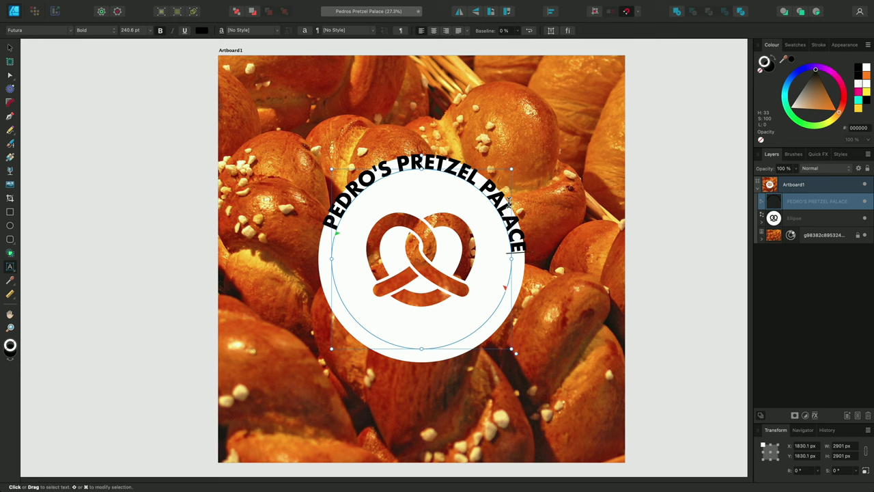
Step: Centre-align the curved title and set its font size to 235 pt
{"action": "triple_click", "coordinate": [501, 200]}
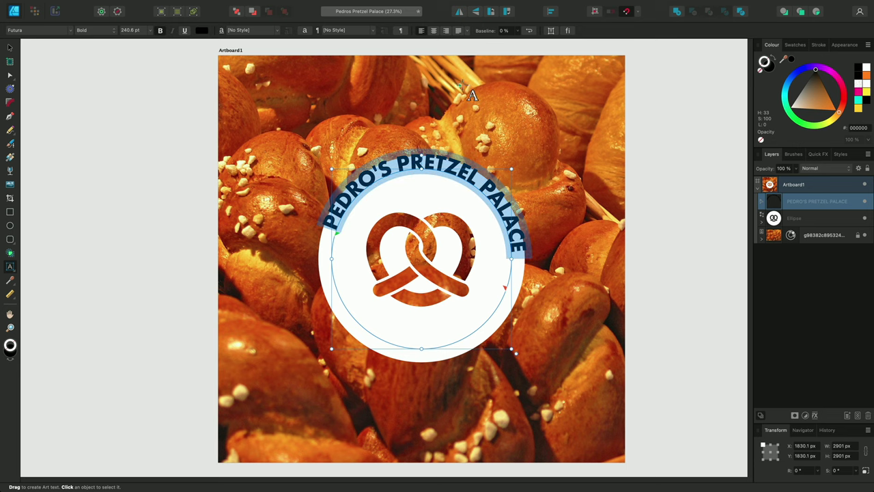
{"action": "left_click", "coordinate": [432, 32]}
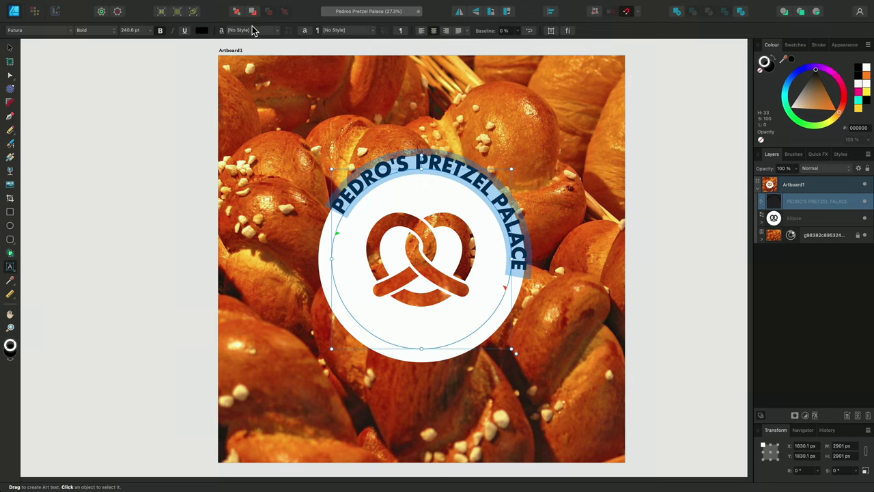
{"action": "left_click", "coordinate": [130, 30]}
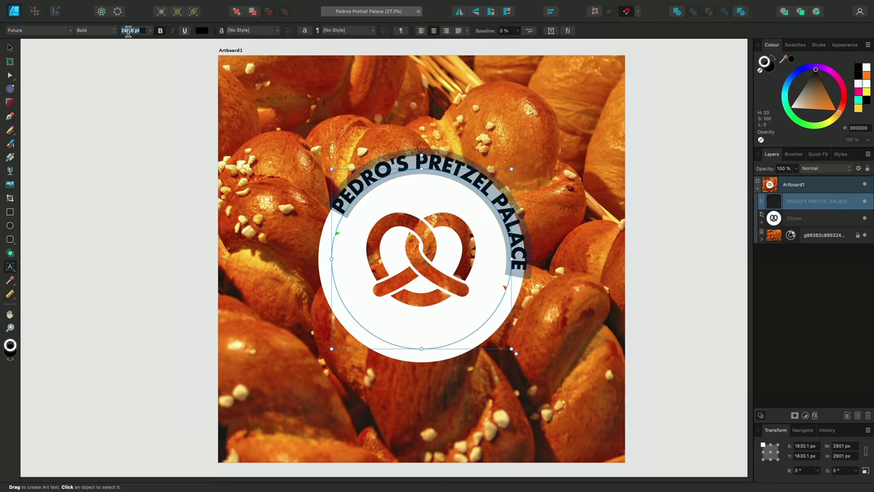
{"action": "type", "text": "235"}
{"action": "key", "text": "Return"}
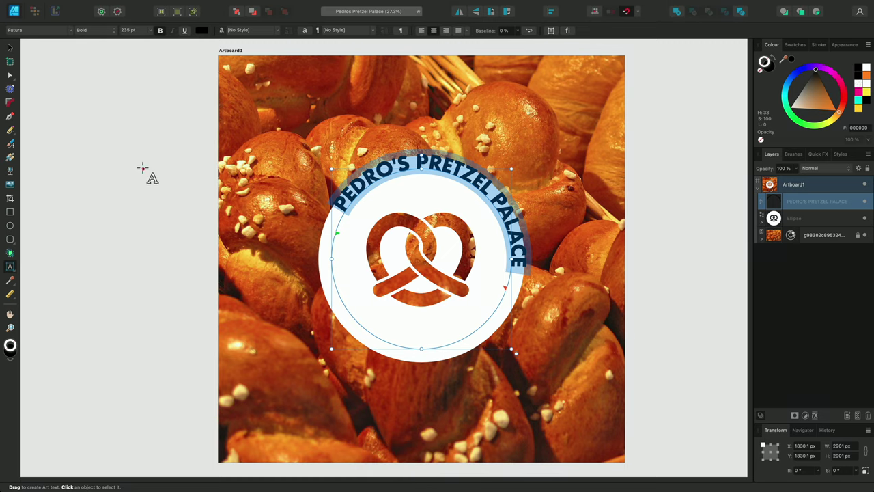
Step: Move the text path's start and end handles so the title sits balanced across the top arc
{"action": "left_click_drag", "start_coordinate": [334, 237], "coordinate": [332, 263]}
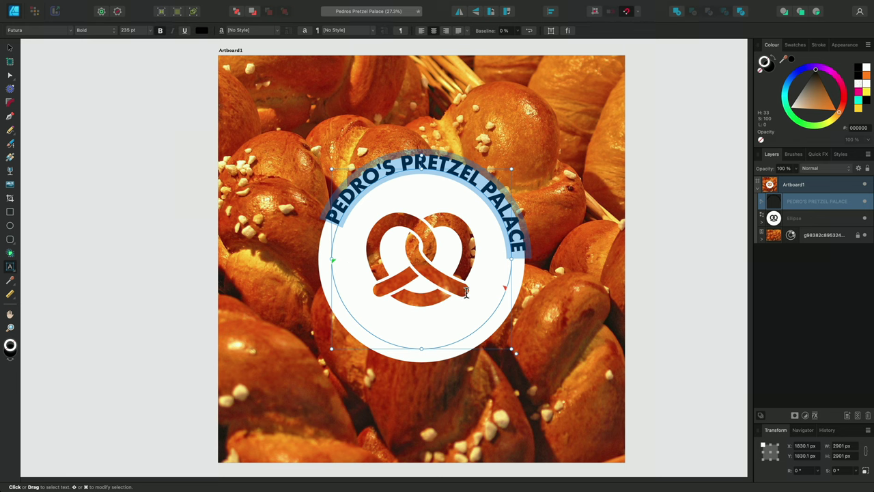
{"action": "left_click_drag", "start_coordinate": [503, 287], "coordinate": [515, 253]}
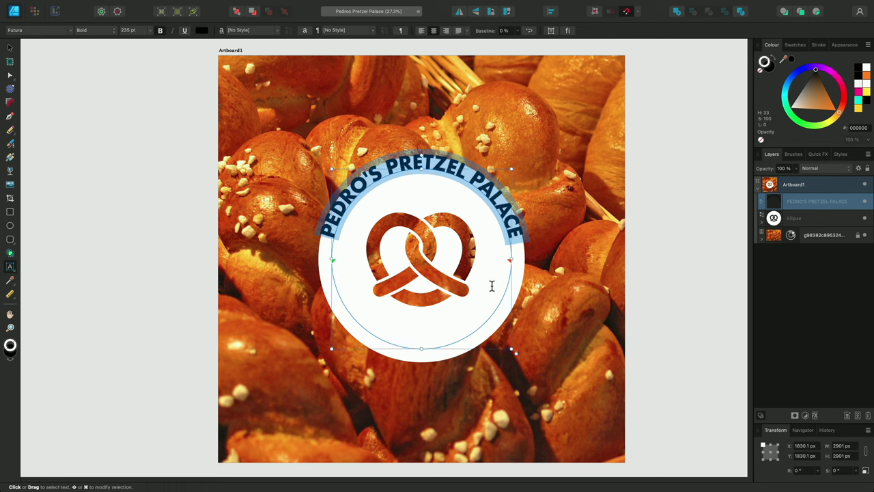
{"action": "left_click", "coordinate": [514, 236]}
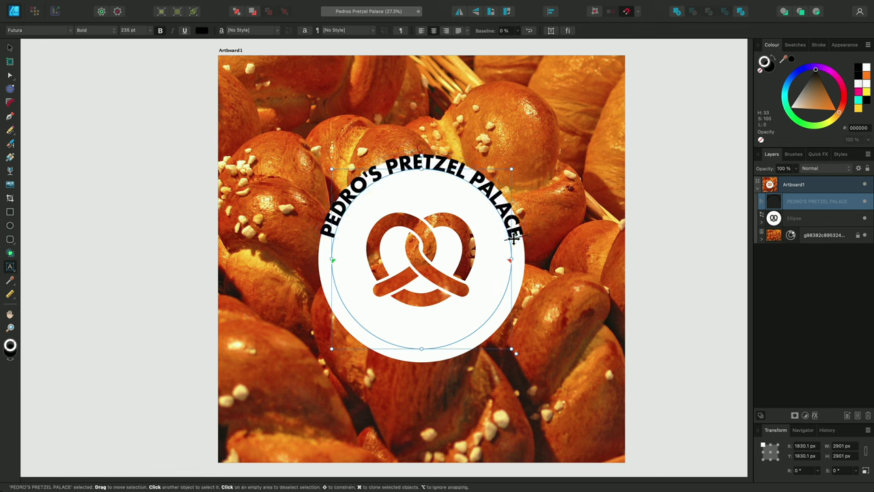
Step: Add ESTABLISHED 1984 as a new line of the curved text
{"action": "key", "text": "Caps_Lock"}
{"action": "key", "text": "Return"}
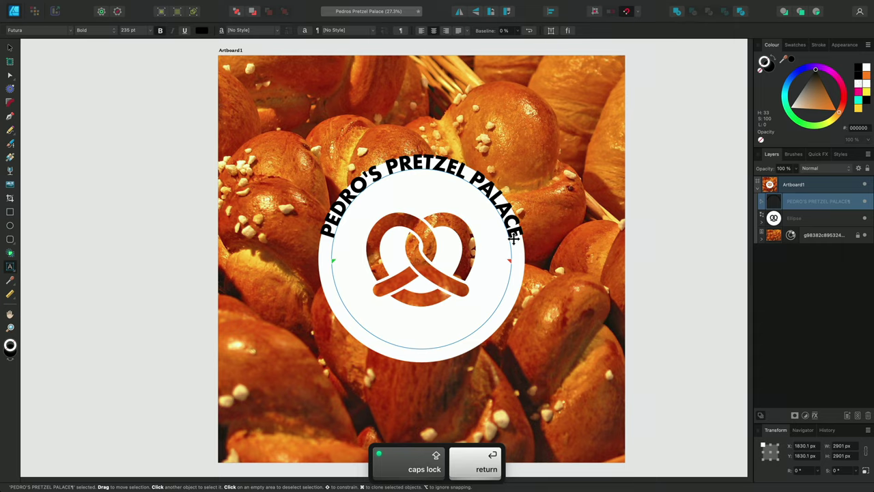
{"action": "type", "text": "ESTABLIS"}
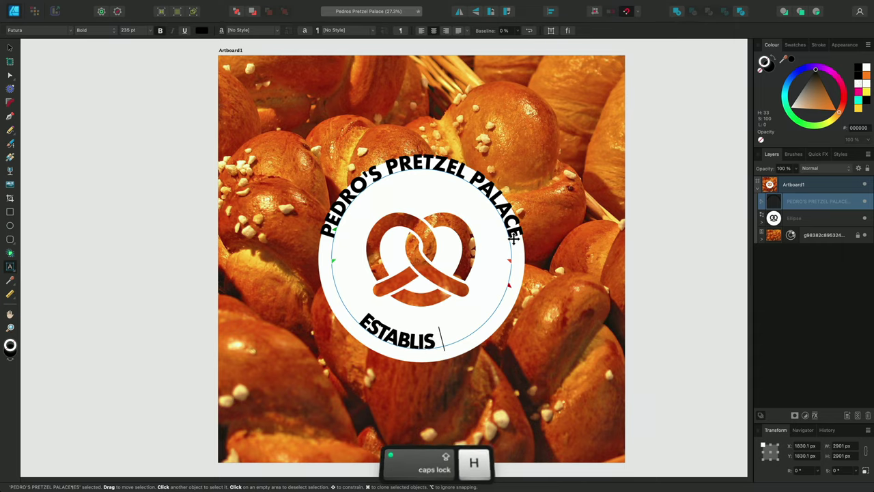
{"action": "type", "text": "HED 198"}
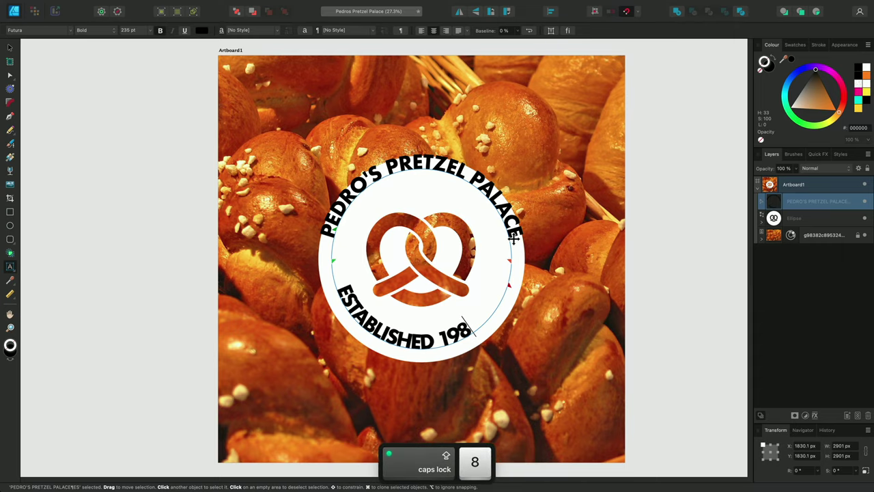
{"action": "type", "text": "4"}
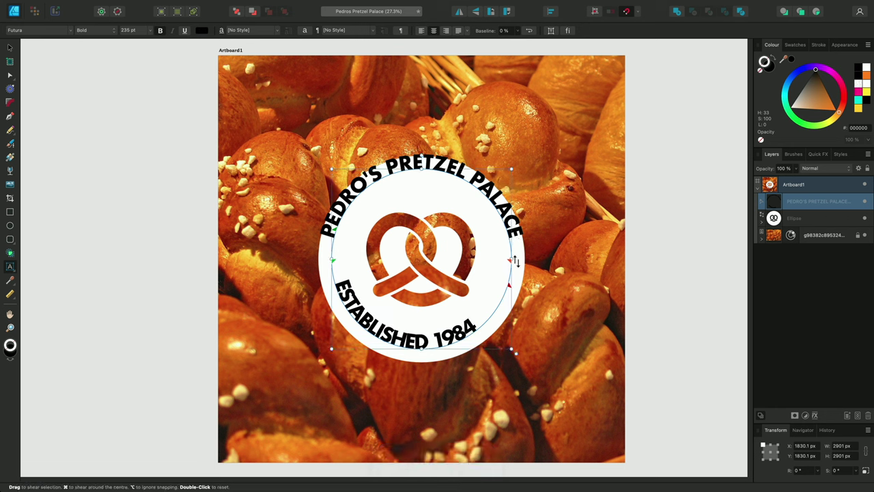
Step: Wrap ESTABLISHED 1984 round to sit centred along the bottom of the circle, then select the top title
{"action": "mouse_move", "coordinate": [509, 288]}
{"action": "left_mouse_down"}
{"action": "mouse_move", "coordinate": [472, 338]}
{"action": "mouse_move", "coordinate": [502, 300]}
{"action": "mouse_move", "coordinate": [492, 319]}
{"action": "mouse_move", "coordinate": [441, 347]}
{"action": "mouse_move", "coordinate": [402, 350]}
{"action": "left_mouse_up"}
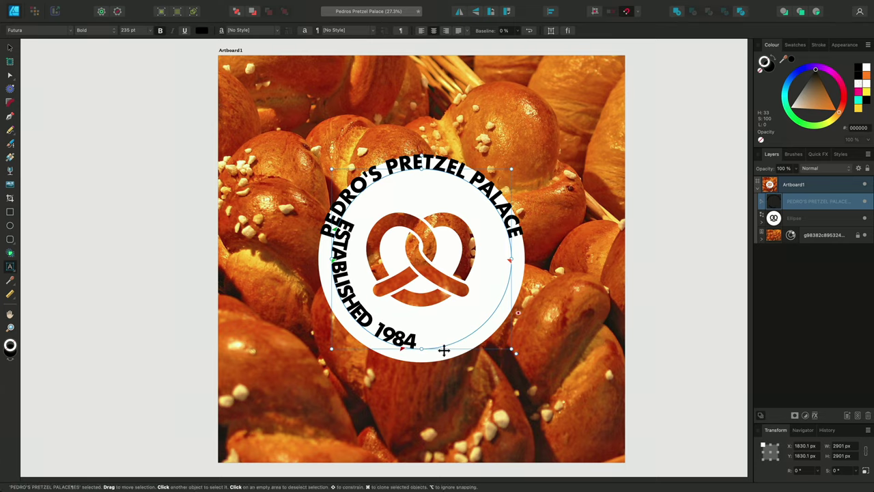
{"action": "left_click", "coordinate": [519, 315]}
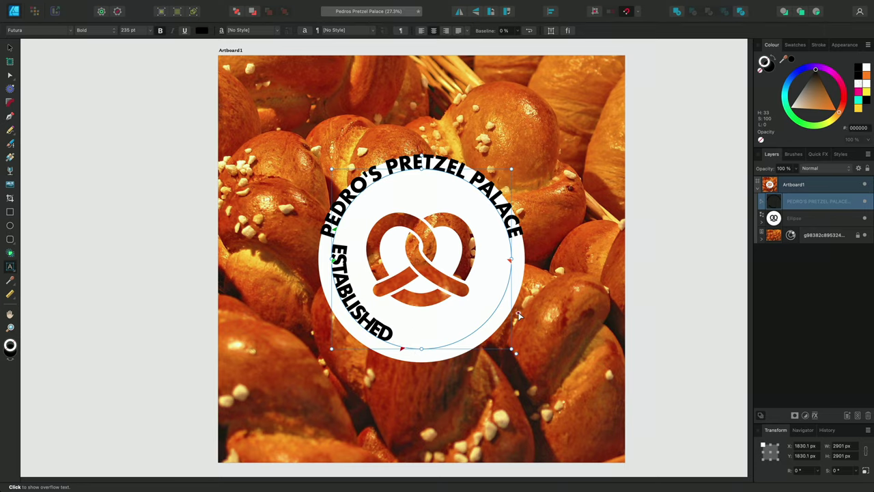
{"action": "left_click", "coordinate": [518, 315]}
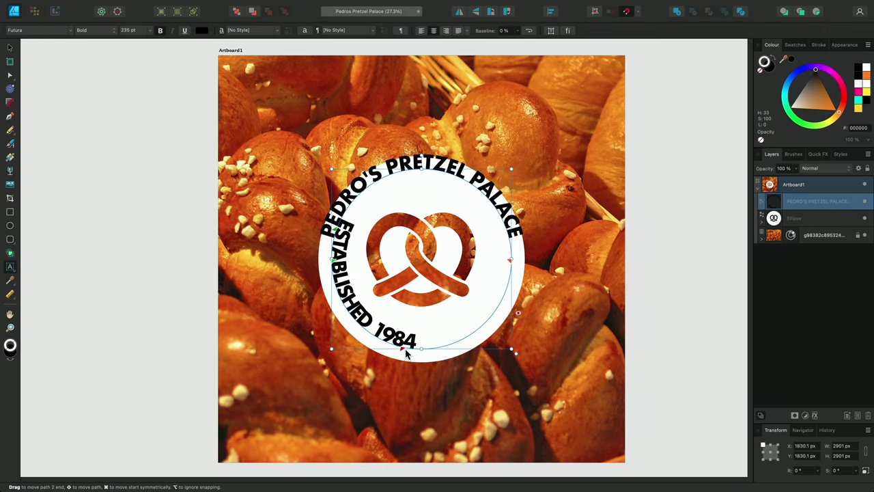
{"action": "mouse_move", "coordinate": [406, 353]}
{"action": "left_mouse_down"}
{"action": "mouse_move", "coordinate": [464, 336]}
{"action": "mouse_move", "coordinate": [499, 302]}
{"action": "mouse_move", "coordinate": [517, 268]}
{"action": "left_mouse_up"}
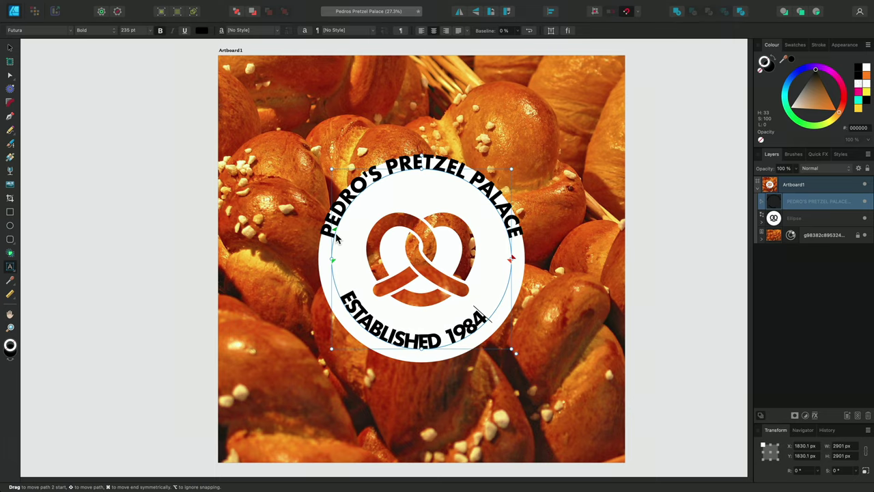
{"action": "left_click_drag", "start_coordinate": [337, 238], "coordinate": [336, 257]}
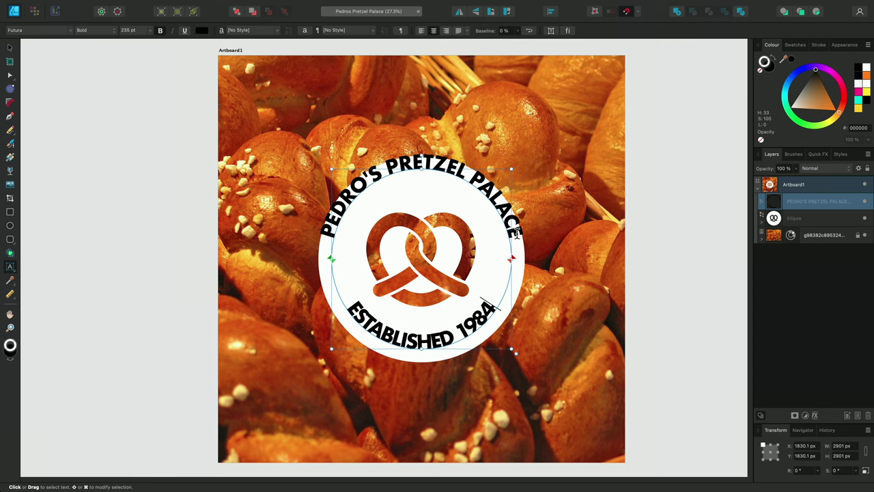
{"action": "left_click_drag", "start_coordinate": [513, 232], "coordinate": [342, 241]}
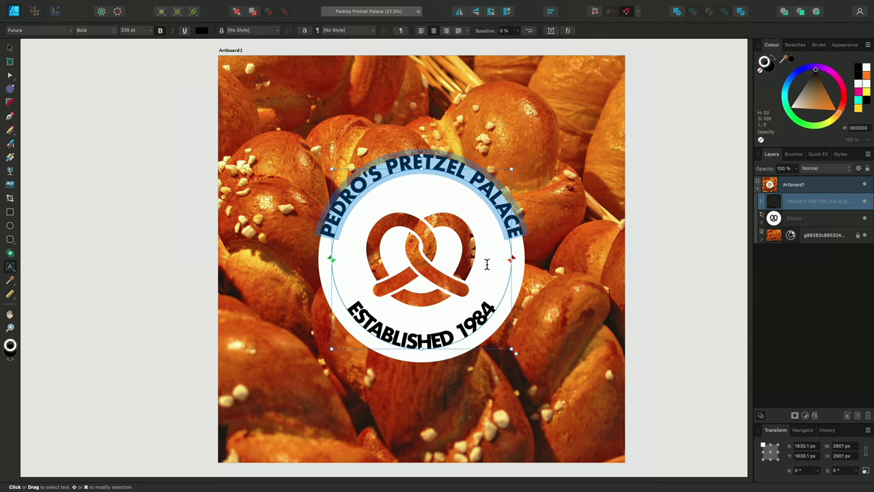
Step: Give PEDRO'S PRETZEL PALACE a 75% baseline shift to pull it inside the disc
{"action": "left_click", "coordinate": [517, 30]}
{"action": "left_click_drag", "start_coordinate": [517, 42], "coordinate": [554, 40]}
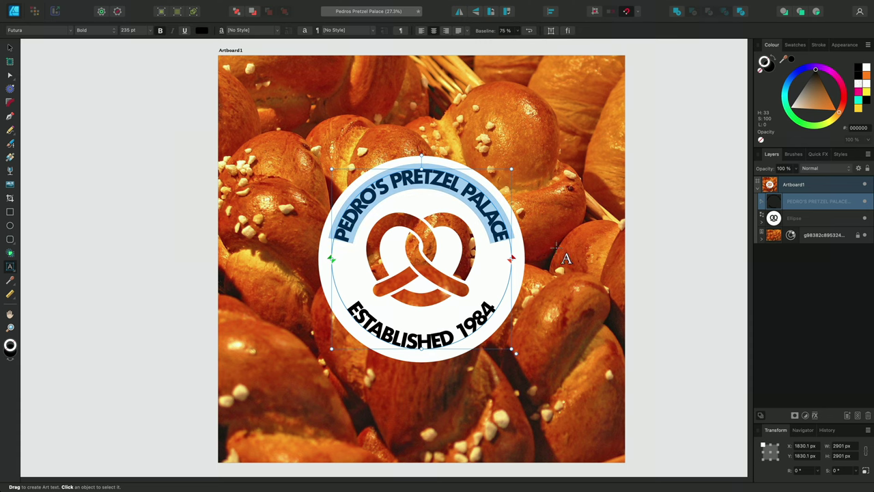
Step: Draw a small 130.2 px black dot on the left, copy it to the right, and group both dots
{"action": "left_click", "coordinate": [9, 226]}
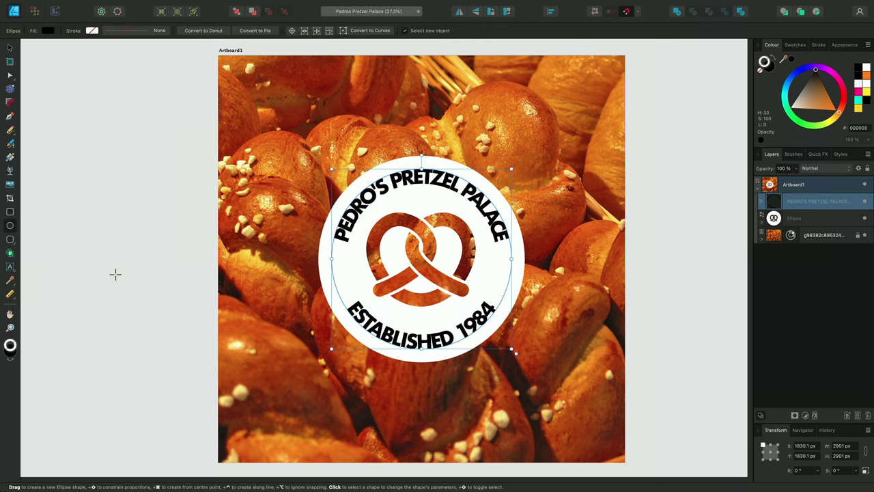
{"action": "left_click_drag", "start_coordinate": [332, 271], "coordinate": [339, 280]}
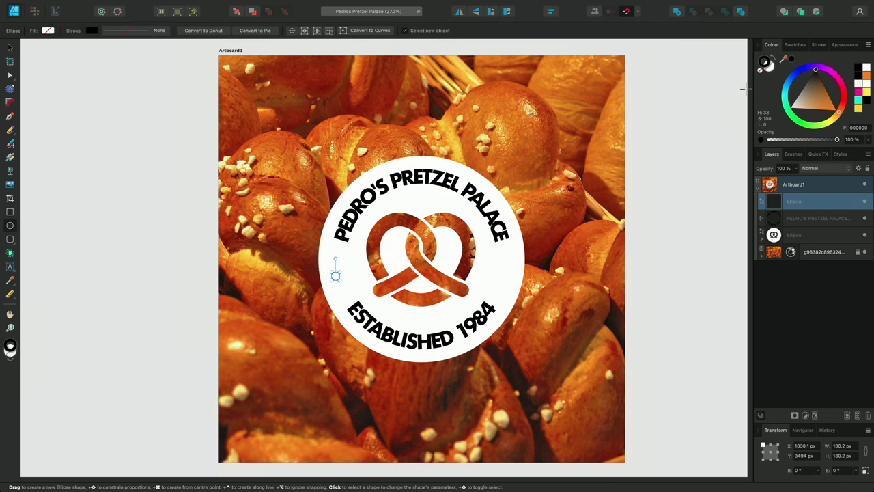
{"action": "left_click", "coordinate": [776, 60]}
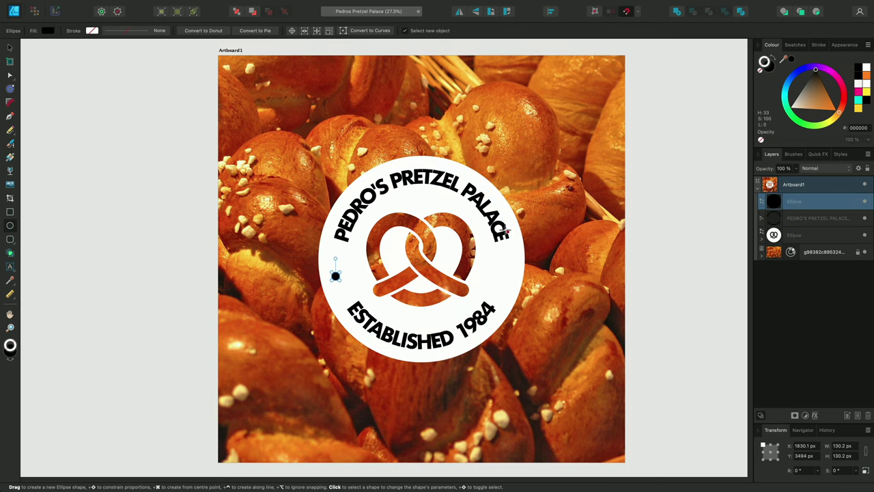
{"action": "key", "text": "v"}
{"action": "left_click_drag", "start_coordinate": [336, 277], "coordinate": [502, 277]}
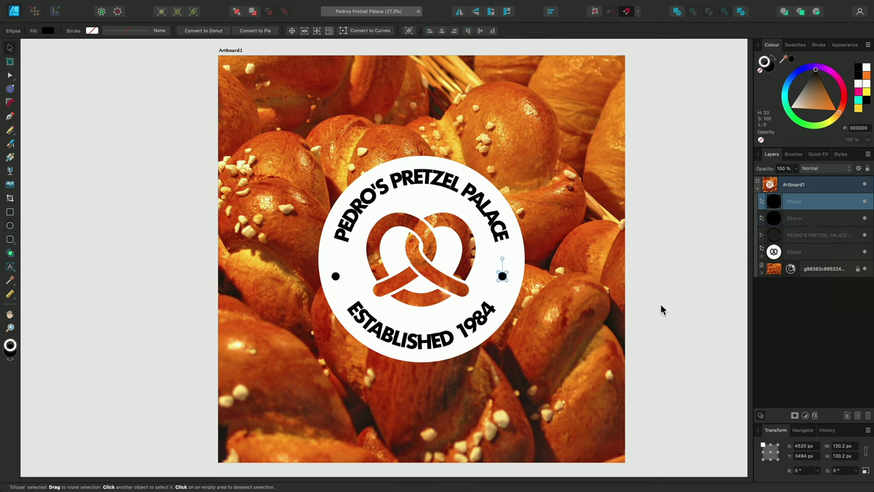
{"action": "left_click", "coordinate": [797, 219], "text": "shift"}
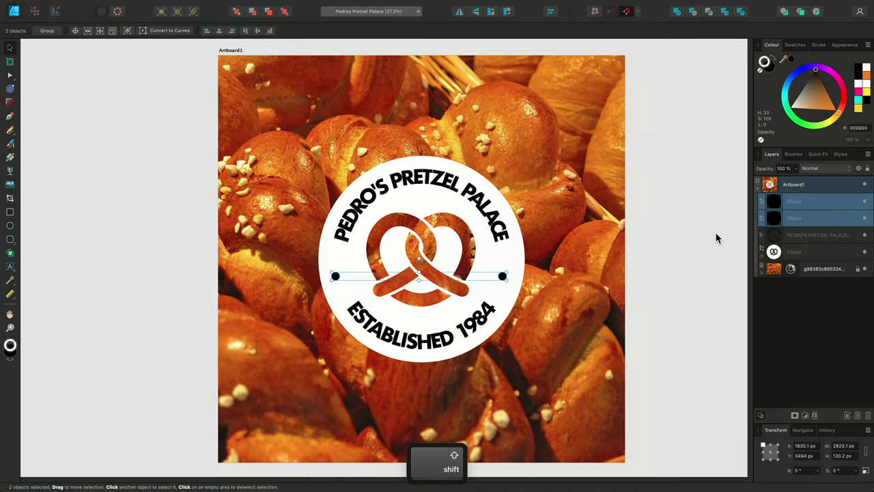
{"action": "key", "text": "super+g"}
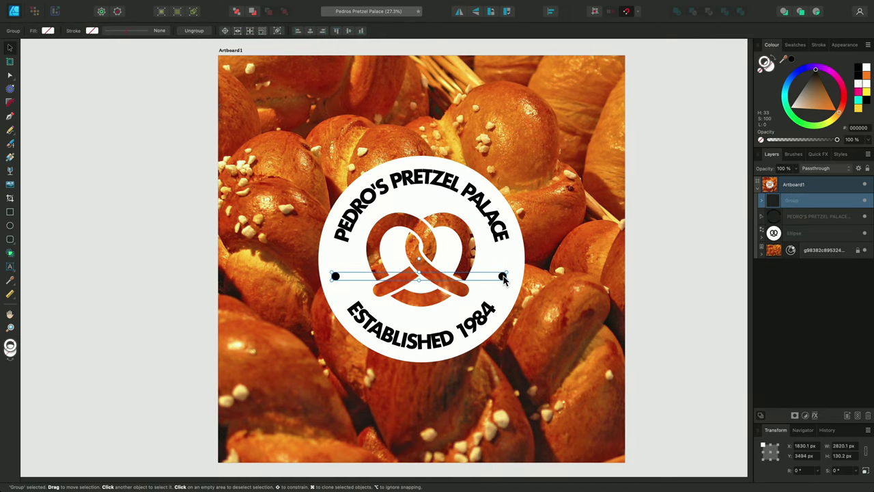
Step: Nudge the dots into alignment and group them with the PEDRO'S PRETZEL PALACE text
{"action": "left_click_drag", "start_coordinate": [503, 279], "coordinate": [505, 275]}
{"action": "left_click", "coordinate": [822, 218], "text": "shift"}
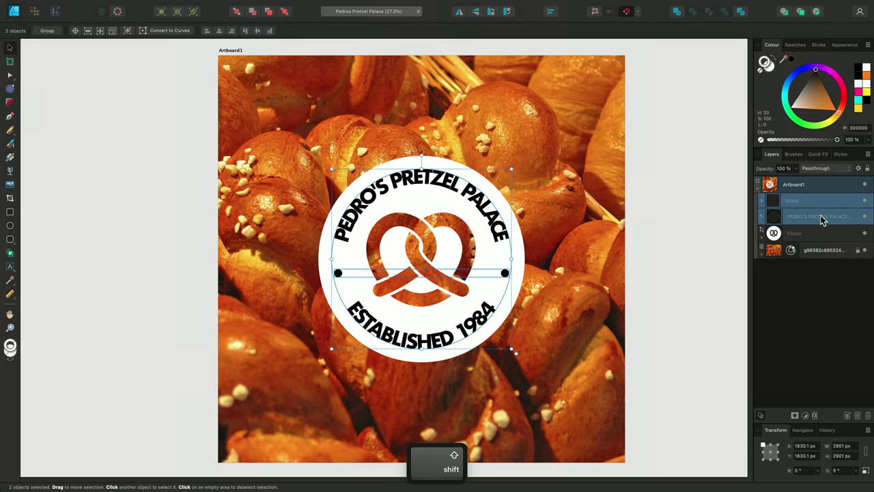
{"action": "key", "text": "ctrl+g"}
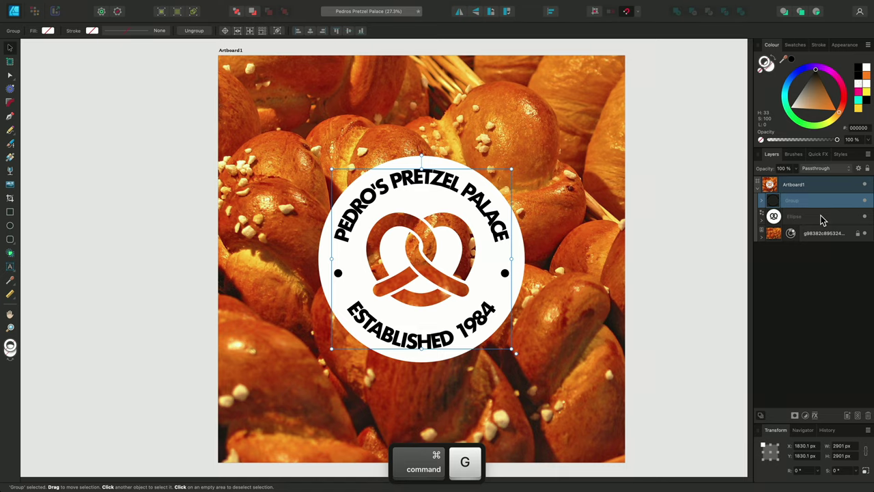
Step: Set the group's blend mode to Erase and nest it inside the white disc layer
{"action": "left_click", "coordinate": [826, 169]}
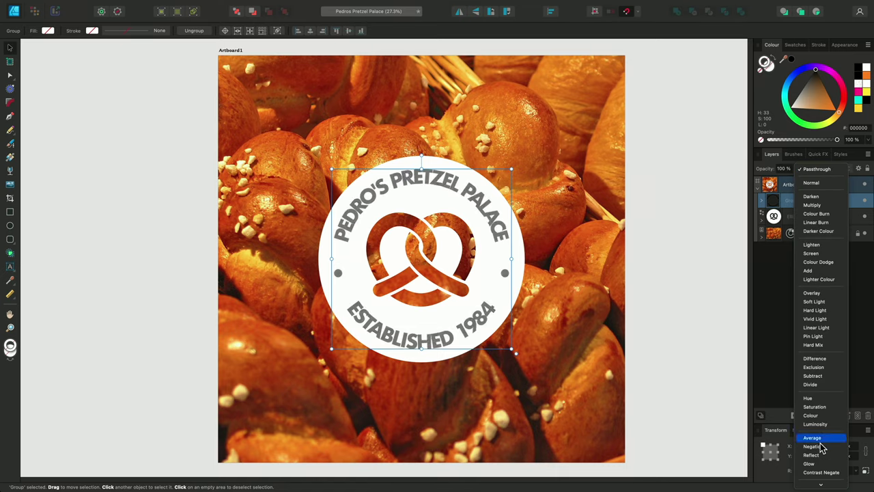
{"action": "left_click", "coordinate": [816, 477]}
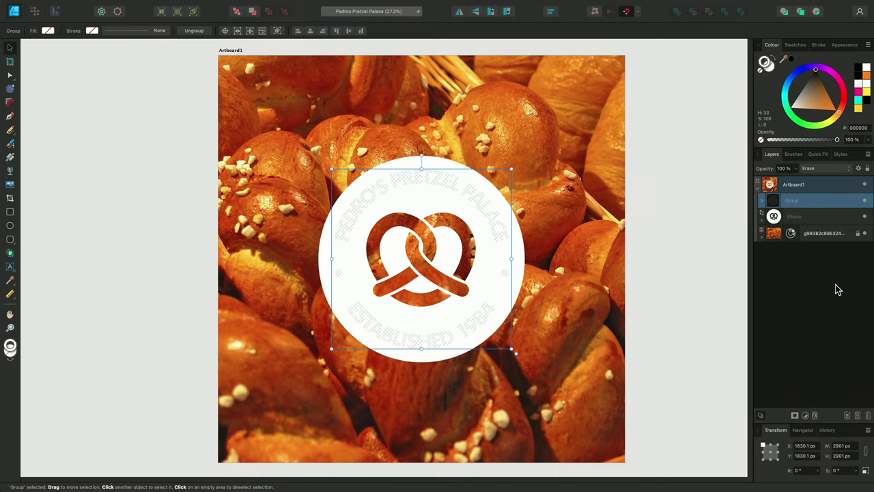
{"action": "left_click_drag", "start_coordinate": [813, 208], "coordinate": [813, 223]}
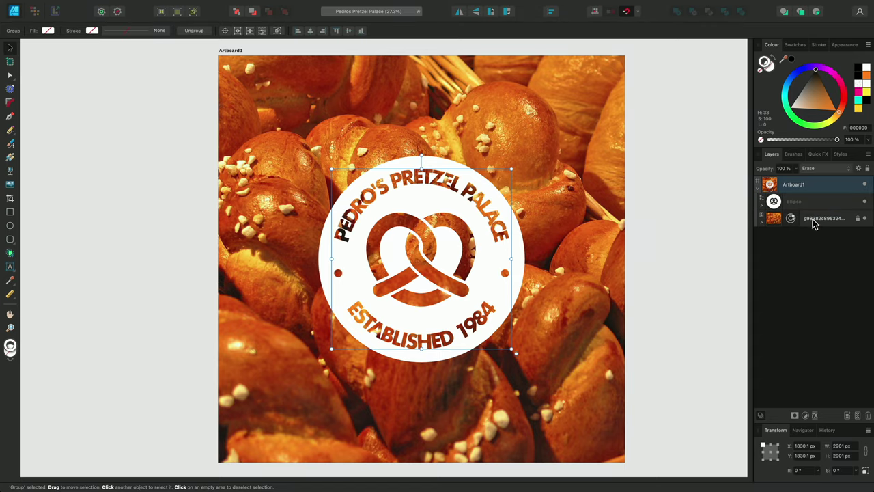
{"action": "left_click", "coordinate": [689, 273]}
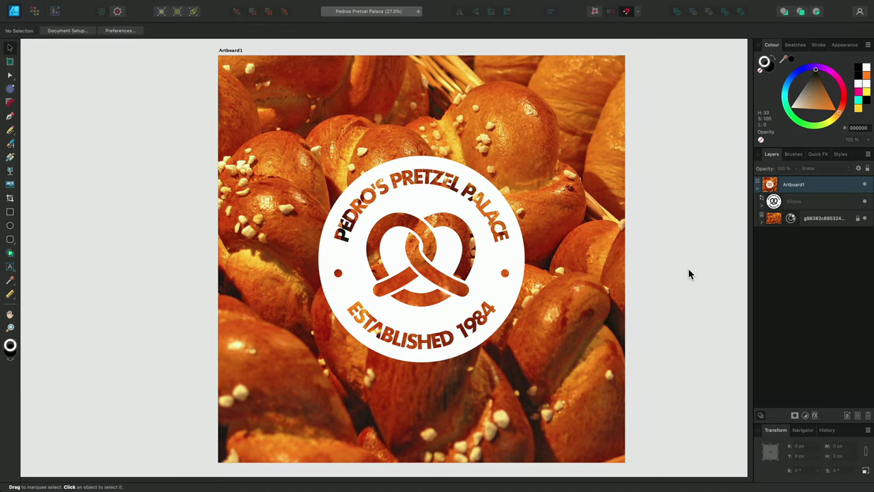